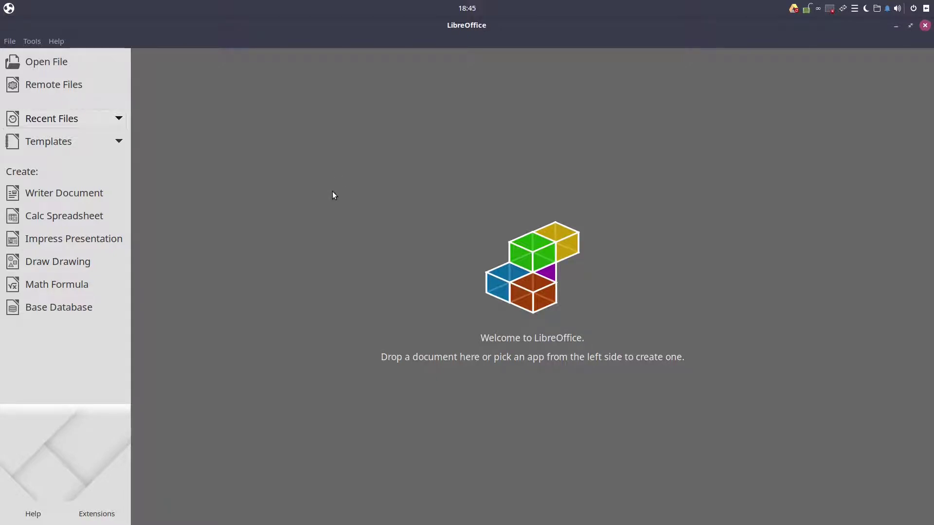
Create a new Writer document and insert the sample story paragraph twice using dt+F3.
{"action": "left_click", "coordinate": [95, 199]}
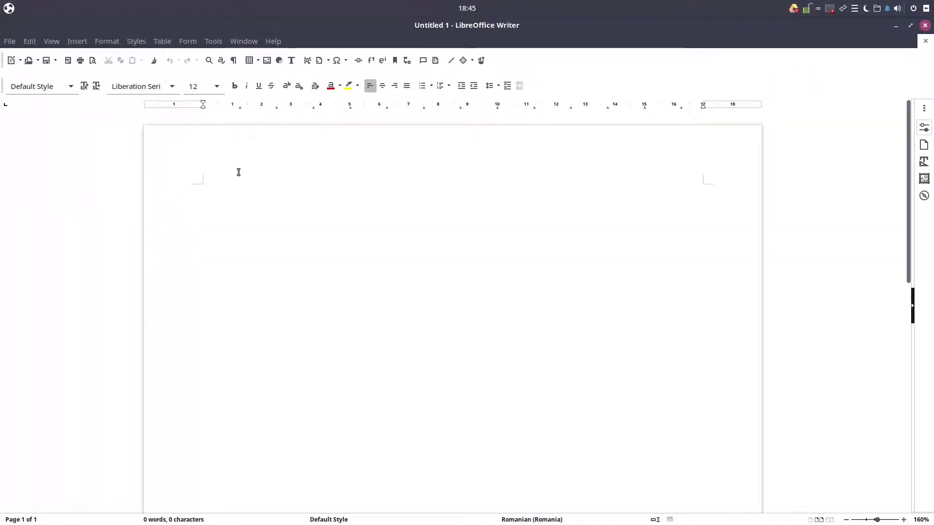
{"action": "type", "text": "dt"}
{"action": "key", "text": "F3"}
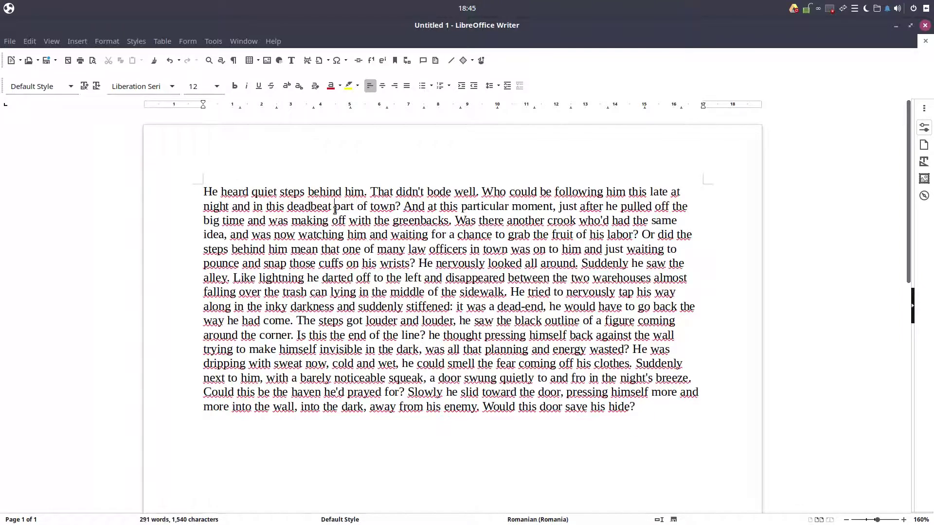
{"action": "key", "text": "ctrl+a"}
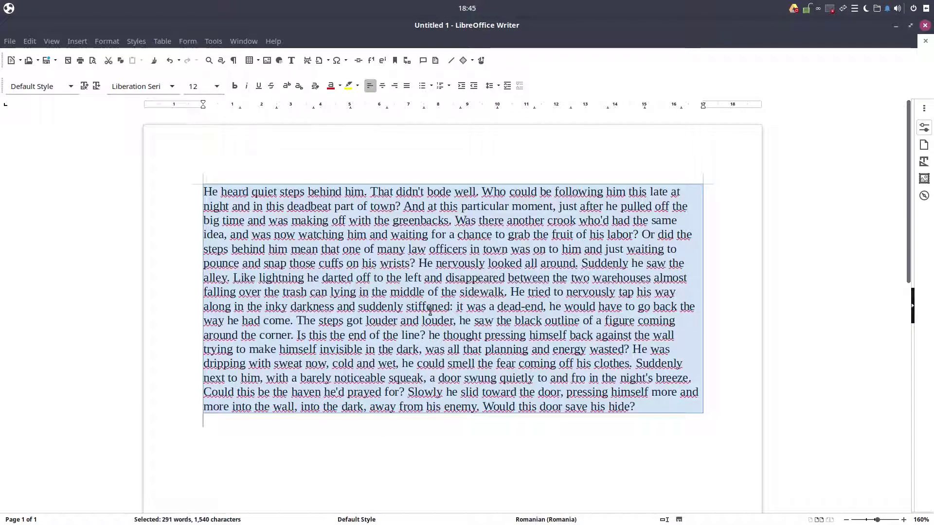
{"action": "left_click", "coordinate": [639, 410]}
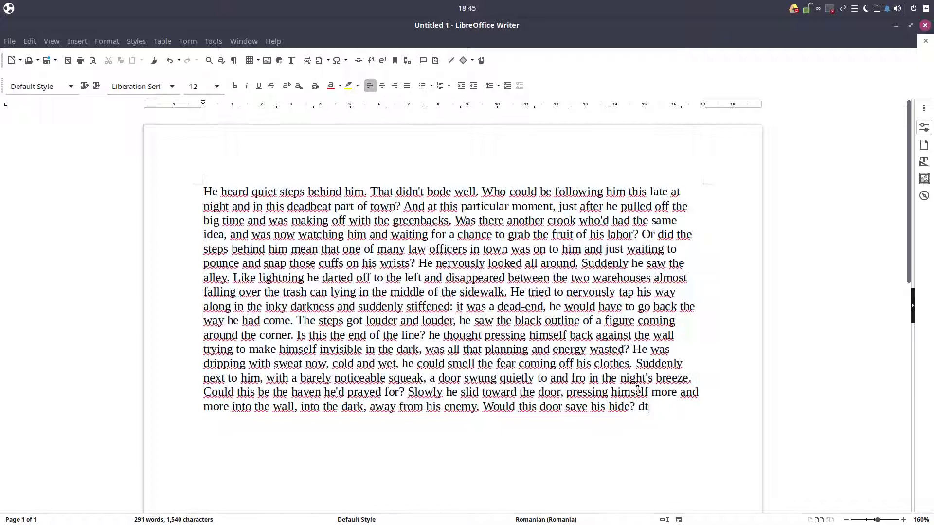
{"action": "type", "text": "dt"}
{"action": "key", "text": "F3"}
Set the whole text's language to None and justify it.
{"action": "scroll", "coordinate": [636, 390], "scroll_direction": "up", "scroll_amount": 10}
{"action": "key", "text": "ctrl+a"}
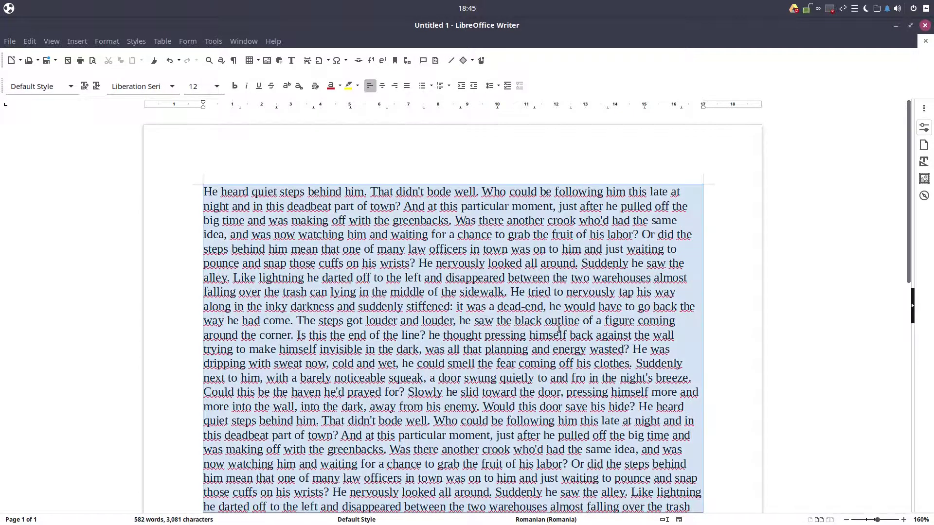
{"action": "left_click", "coordinate": [531, 519]}
{"action": "left_click", "coordinate": [563, 466]}
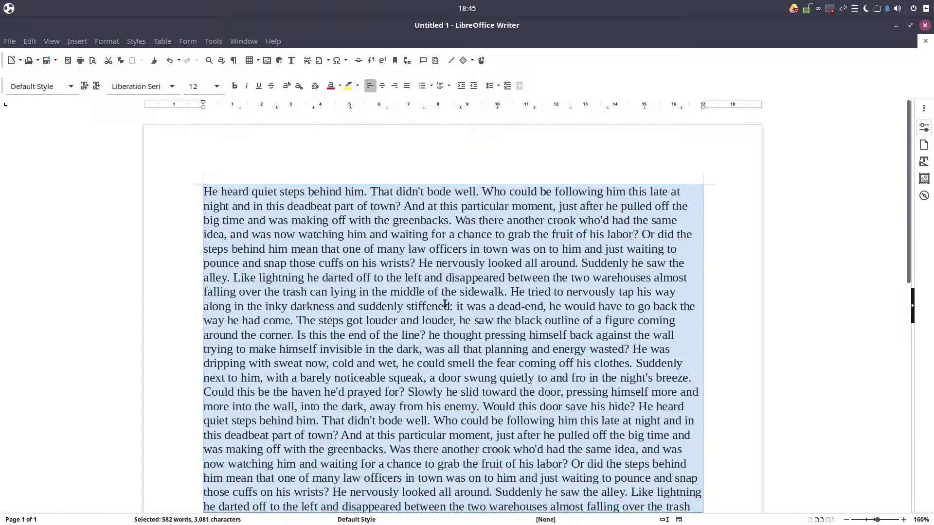
{"action": "left_click", "coordinate": [406, 86]}
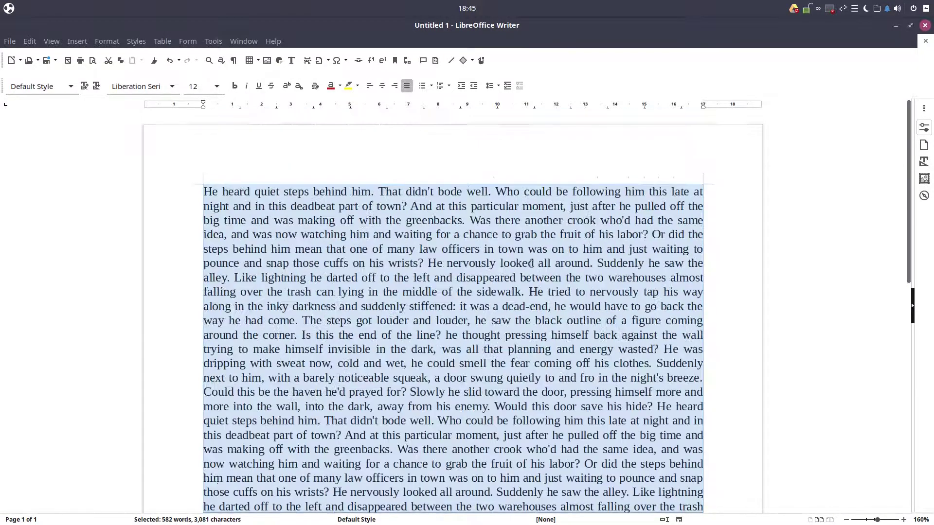
{"action": "left_click", "coordinate": [359, 253]}
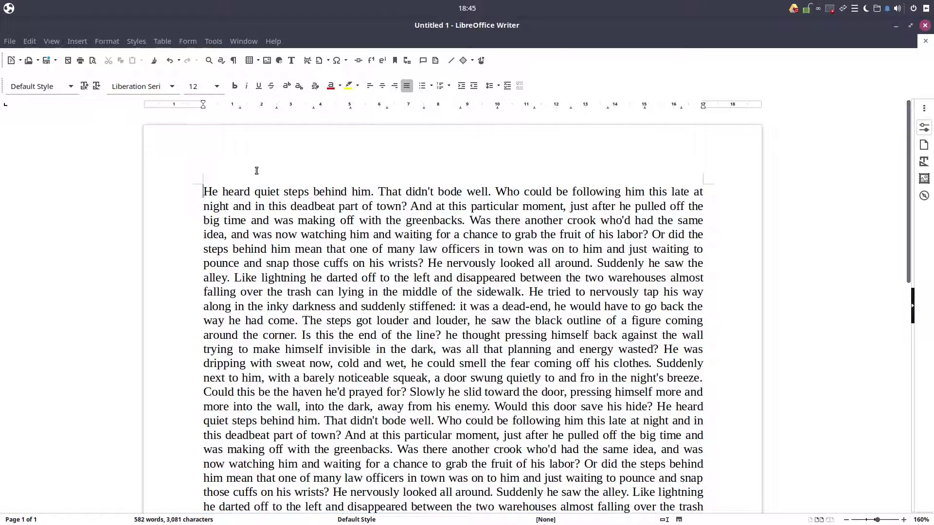
Insert the forest picture and shrink it to 5,45 x 2,70.
{"action": "left_click", "coordinate": [264, 64]}
{"action": "double_click", "coordinate": [307, 165]}
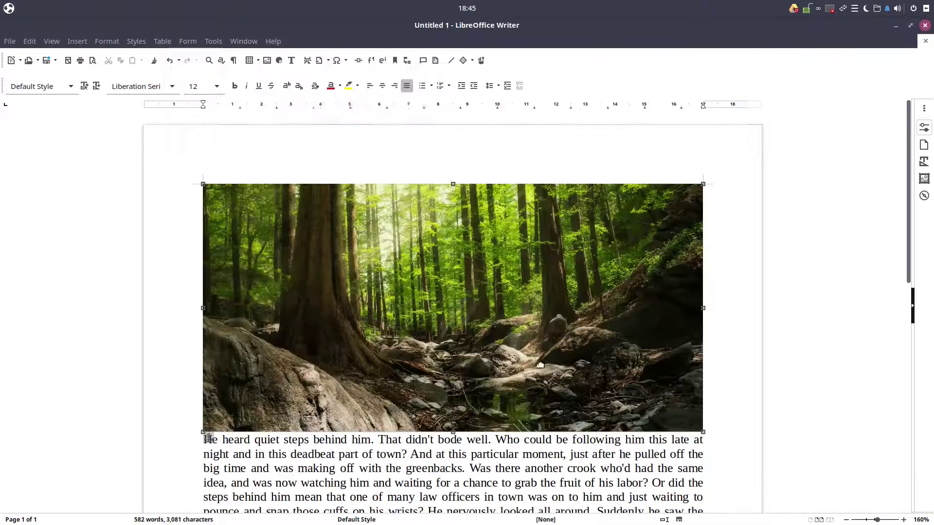
{"action": "left_click_drag", "start_coordinate": [702, 431], "coordinate": [404, 284]}
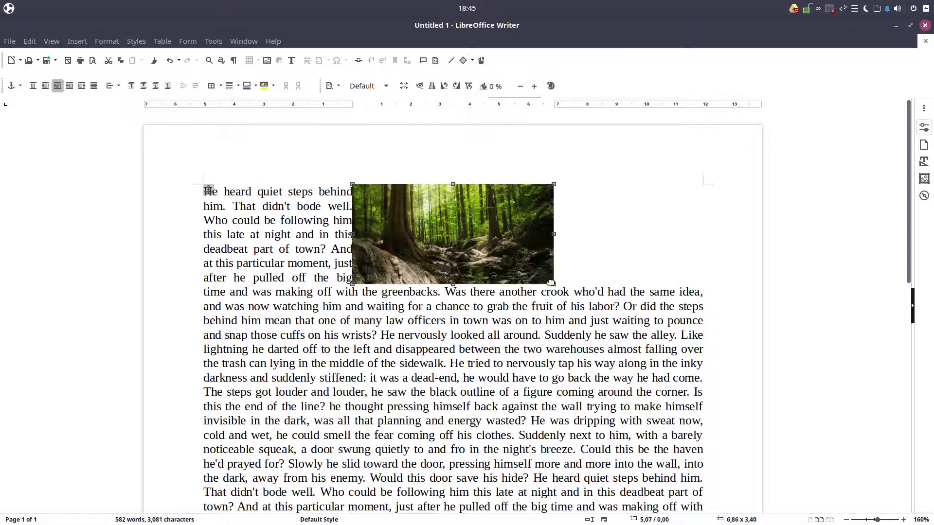
{"action": "left_click_drag", "start_coordinate": [552, 281], "coordinate": [533, 264]}
Move the forest picture down into the story text near the left margin.
{"action": "left_click_drag", "start_coordinate": [480, 221], "coordinate": [378, 300]}
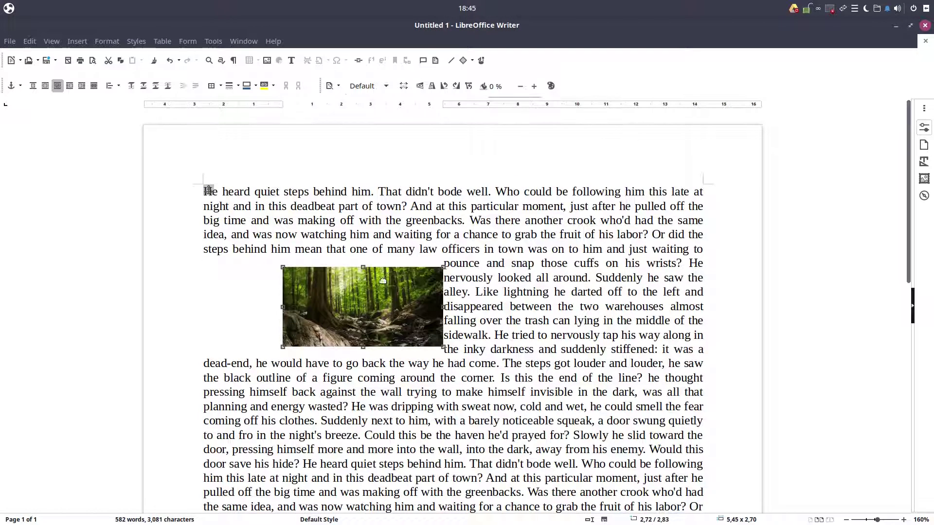
{"action": "left_click_drag", "start_coordinate": [366, 314], "coordinate": [386, 350]}
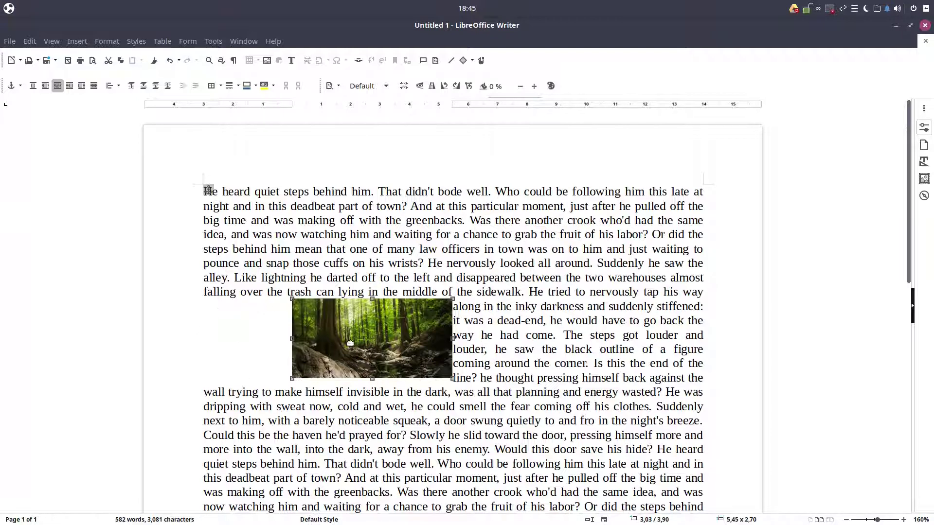
{"action": "left_click_drag", "start_coordinate": [351, 344], "coordinate": [402, 347]}
{"action": "left_click_drag", "start_coordinate": [453, 328], "coordinate": [366, 338]}
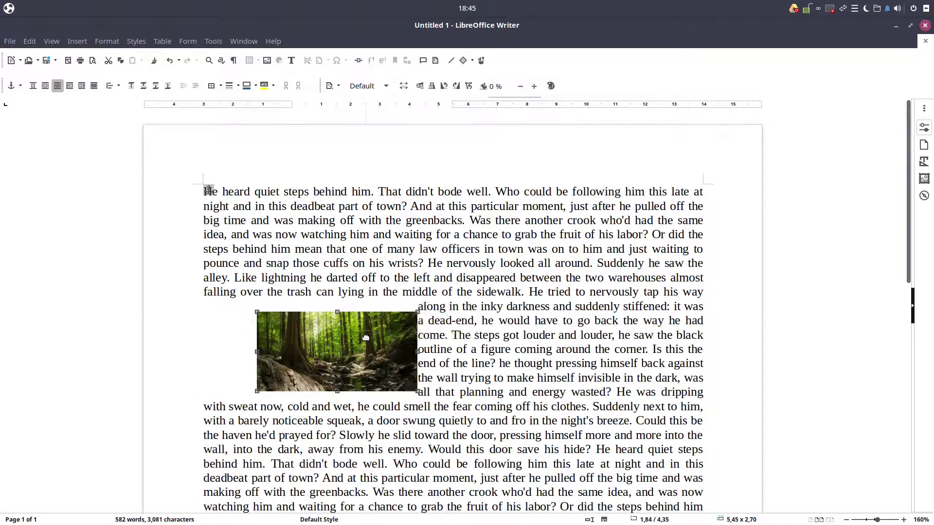
Set the picture's wrap to After with 1 cm spacing on all sides.
{"action": "right_click", "coordinate": [379, 332]}
{"action": "left_click", "coordinate": [399, 383]}
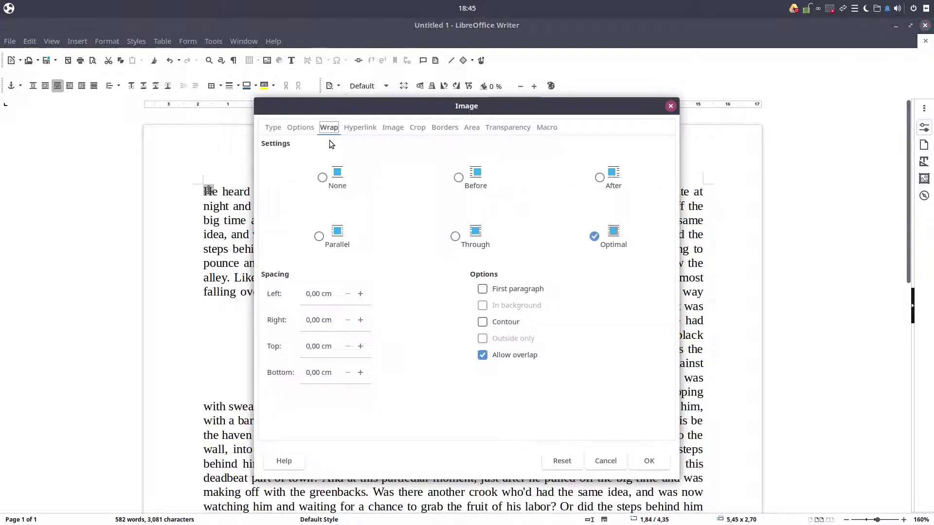
{"action": "left_click", "coordinate": [606, 171]}
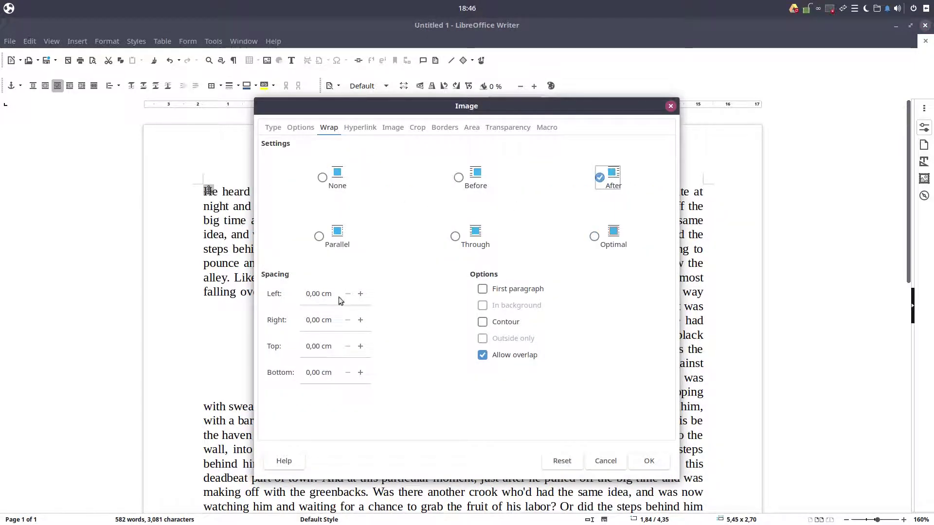
{"action": "key", "text": "Tab"}
{"action": "type", "text": "1"}
{"action": "key", "text": "Tab"}
{"action": "type", "text": "1"}
{"action": "key", "text": "Tab"}
{"action": "type", "text": "1"}
{"action": "key", "text": "Tab"}
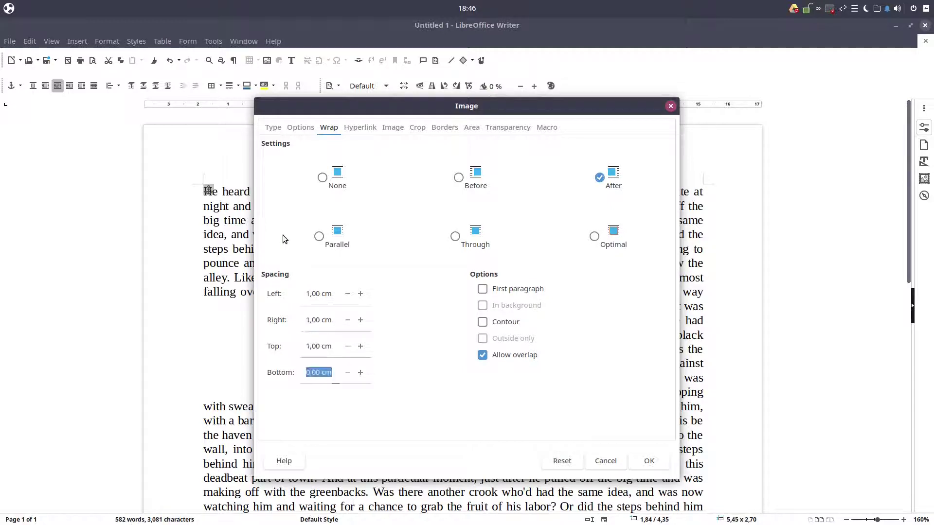
{"action": "type", "text": "1"}
{"action": "key", "text": "Tab"}
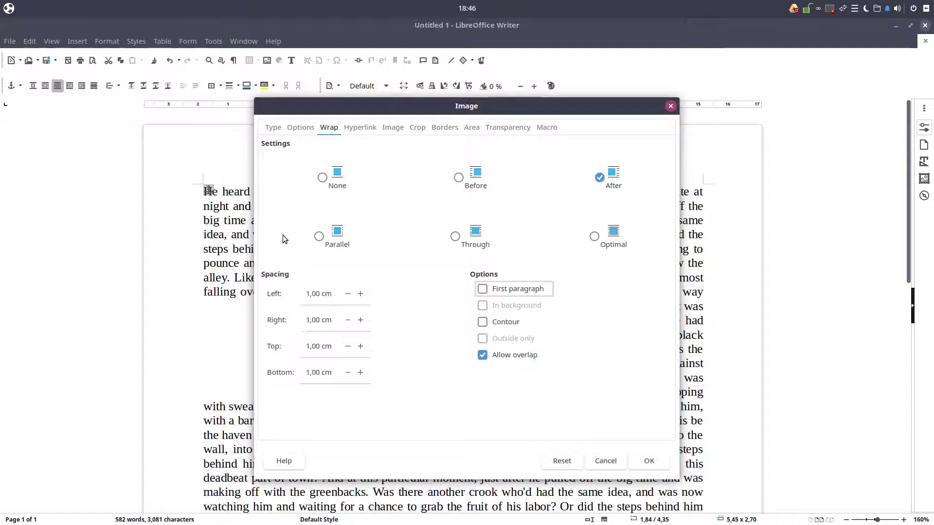
{"action": "left_click", "coordinate": [649, 461]}
Nudge the picture left and reduce its wrap spacing to 0,60 cm on every side.
{"action": "left_click_drag", "start_coordinate": [393, 334], "coordinate": [374, 333]}
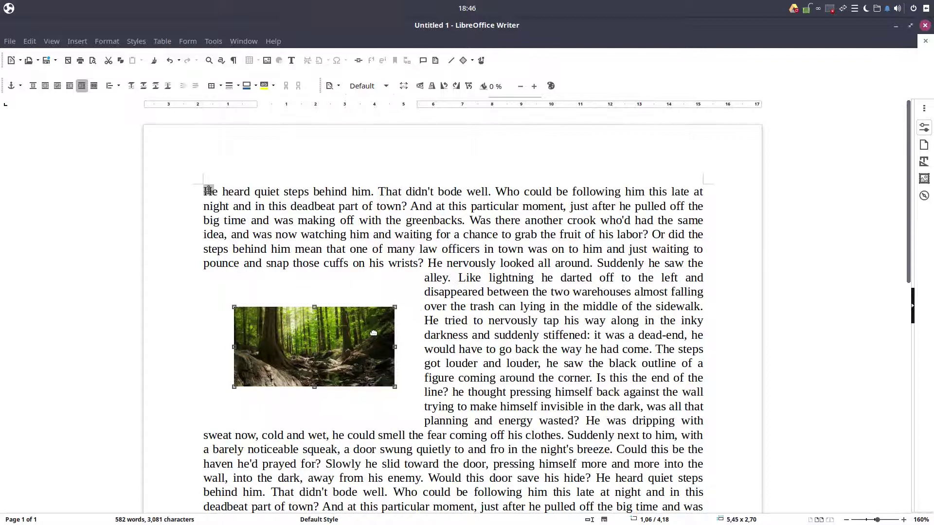
{"action": "right_click", "coordinate": [369, 335]}
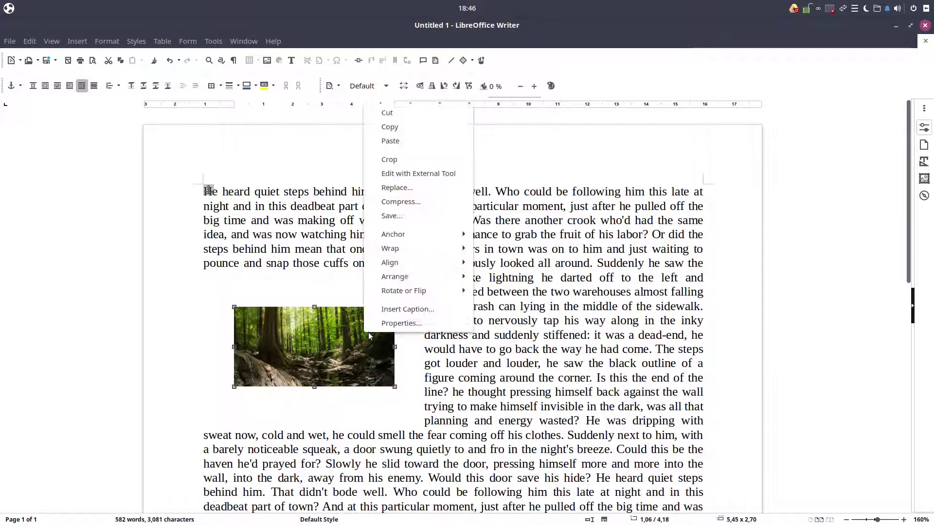
{"action": "left_click", "coordinate": [382, 324]}
{"action": "left_click", "coordinate": [347, 295]}
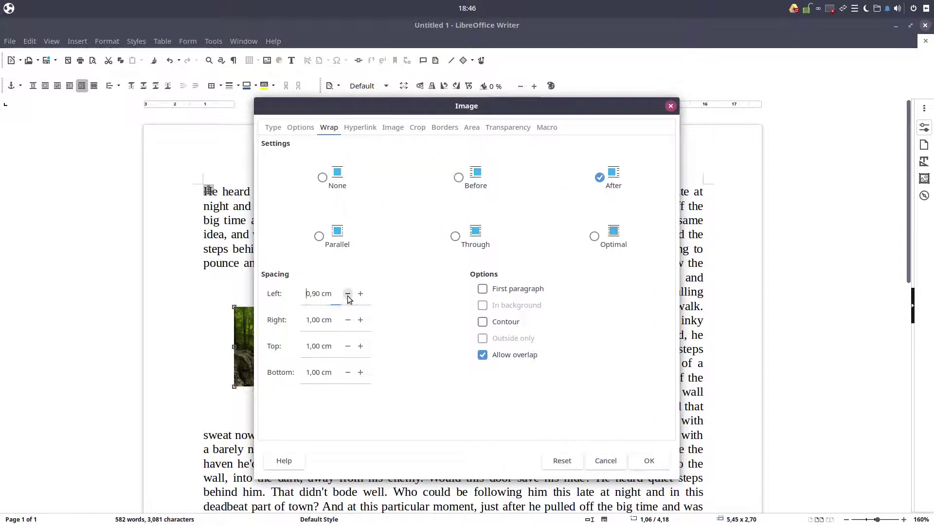
{"action": "left_click", "coordinate": [347, 294]}
{"action": "left_click", "coordinate": [347, 294]}
{"action": "left_click", "coordinate": [347, 294]}
{"action": "left_click", "coordinate": [348, 321]}
{"action": "left_click", "coordinate": [348, 320]}
{"action": "left_click", "coordinate": [348, 321]}
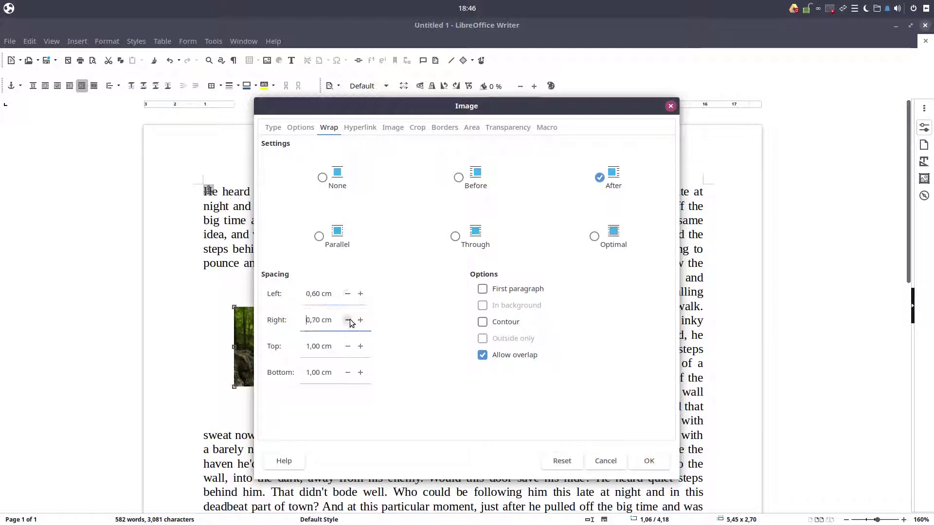
{"action": "left_click", "coordinate": [349, 321]}
{"action": "left_click", "coordinate": [347, 347]}
{"action": "left_click", "coordinate": [348, 346]}
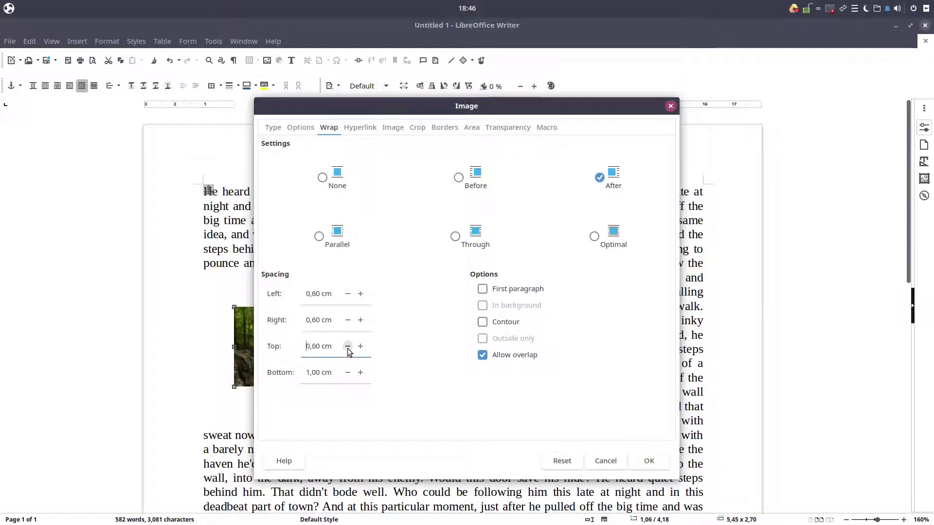
{"action": "left_click", "coordinate": [348, 373]}
{"action": "left_click", "coordinate": [348, 373]}
{"action": "left_click", "coordinate": [348, 373]}
{"action": "left_click", "coordinate": [348, 373]}
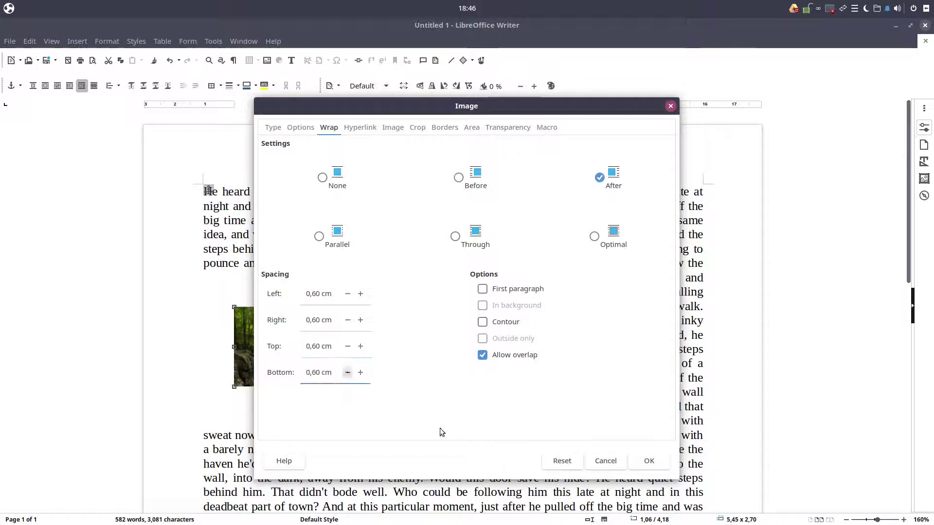
{"action": "left_click", "coordinate": [639, 461]}
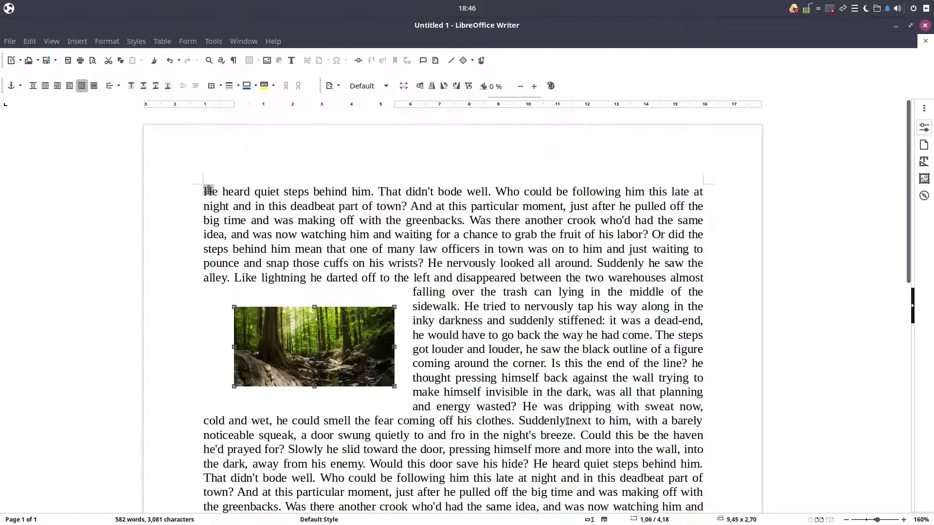
{"action": "right_click", "coordinate": [358, 328]}
{"action": "mouse_move", "coordinate": [396, 246]}
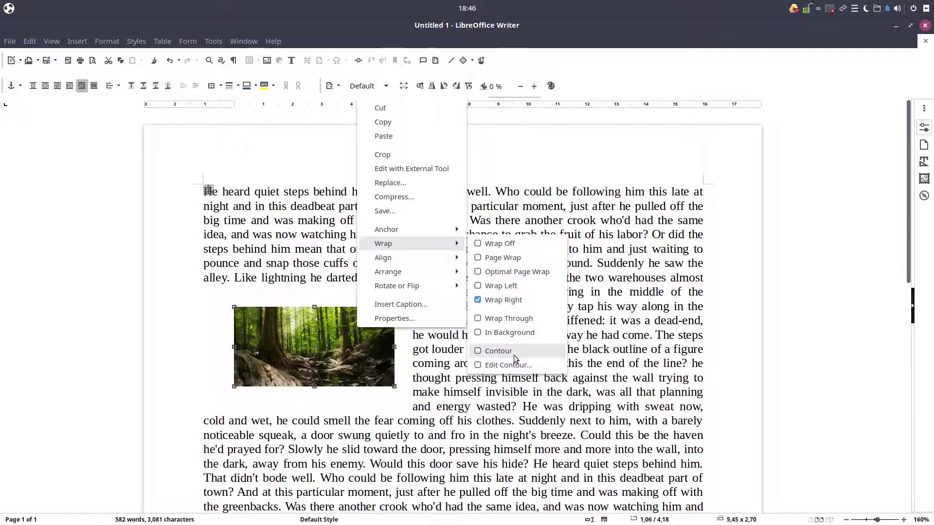
{"action": "left_click", "coordinate": [441, 372]}
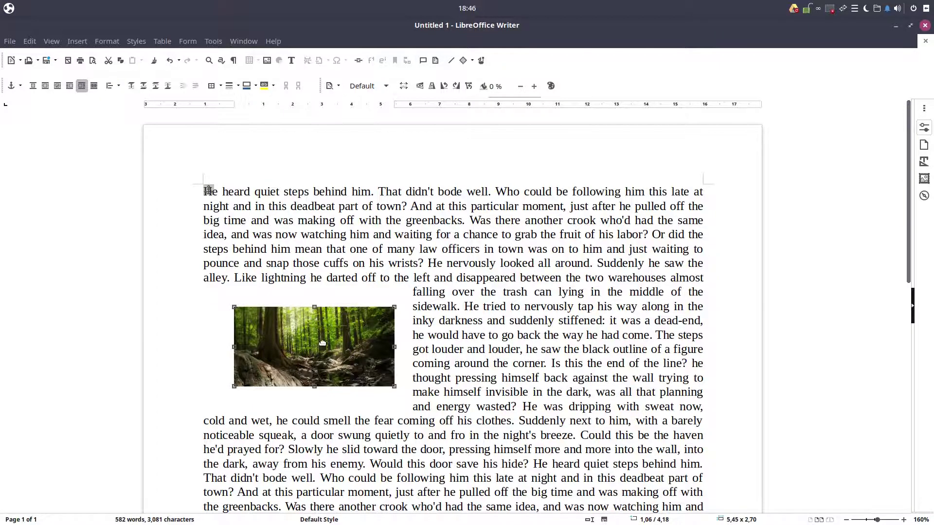
Move the image right, draw an ellipse in the Contour Editor, and leave without applying.
{"action": "left_click_drag", "start_coordinate": [322, 344], "coordinate": [372, 344]}
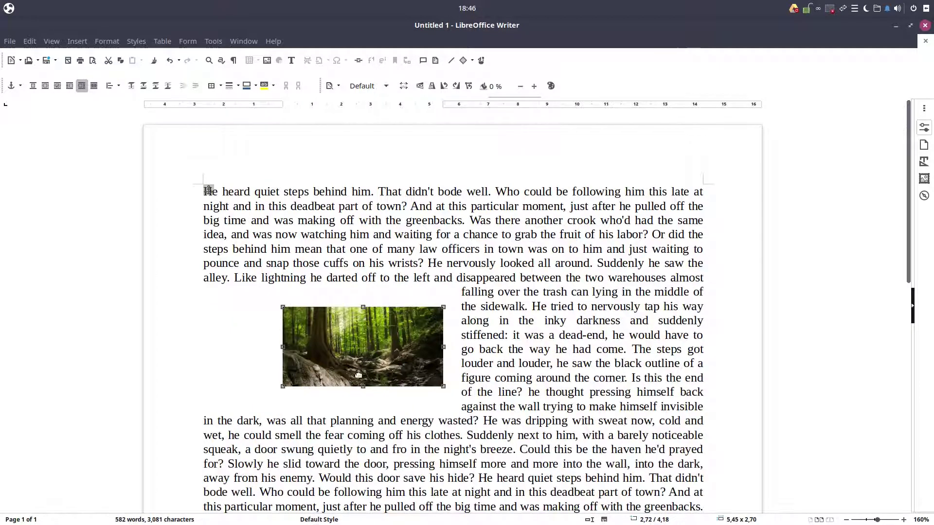
{"action": "right_click", "coordinate": [378, 352]}
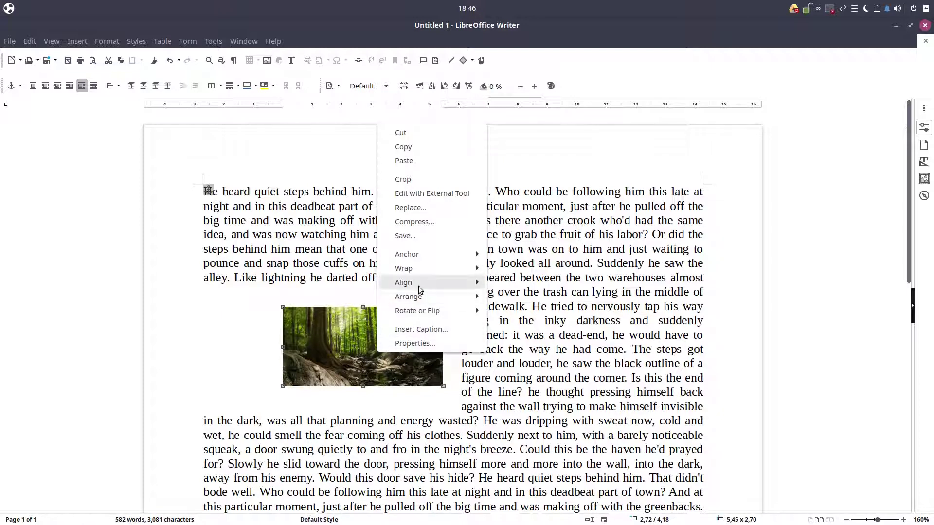
{"action": "mouse_move", "coordinate": [428, 270]}
{"action": "left_click", "coordinate": [534, 389]}
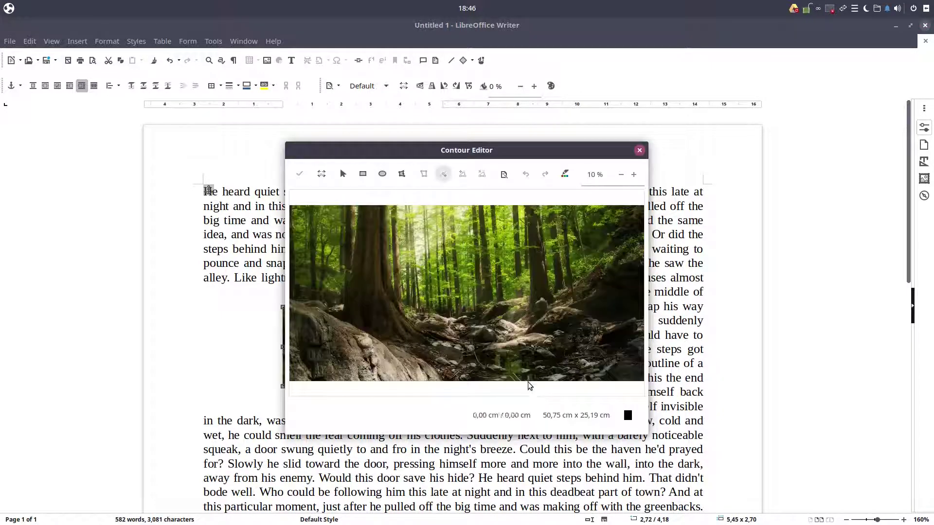
{"action": "left_click", "coordinate": [382, 175]}
{"action": "left_click_drag", "start_coordinate": [362, 219], "coordinate": [550, 382]}
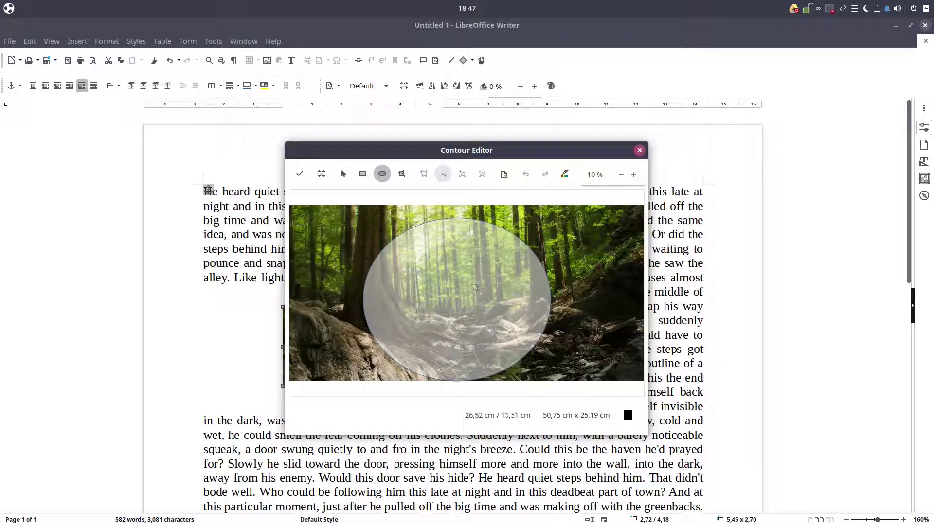
{"action": "key", "text": "Escape"}
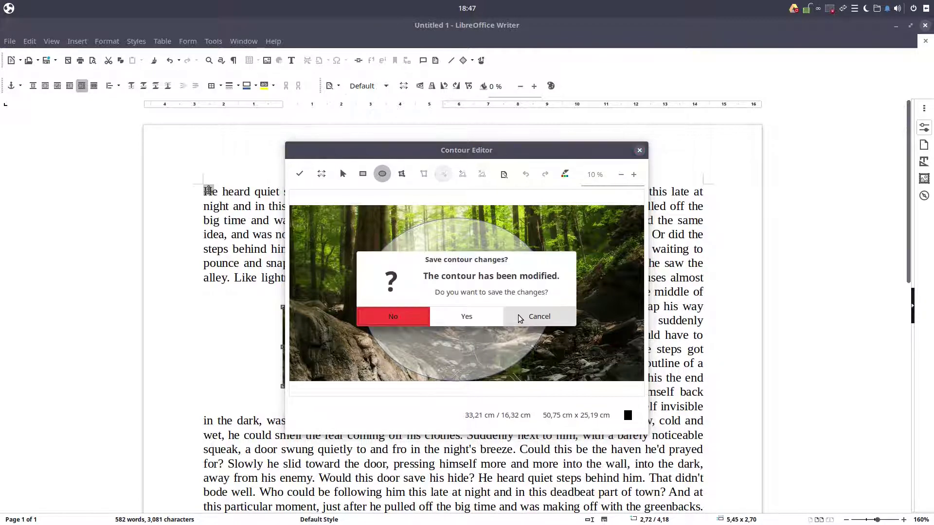
Discard the earlier ellipse and draw a new elliptical contour over the forest image.
{"action": "left_click", "coordinate": [417, 323]}
{"action": "right_click", "coordinate": [400, 322]}
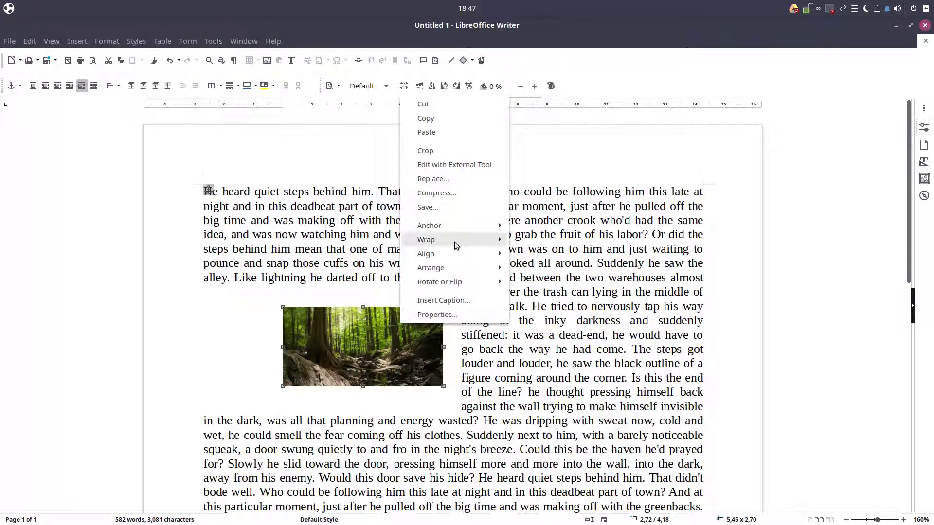
{"action": "mouse_move", "coordinate": [454, 240]}
{"action": "left_click", "coordinate": [535, 362]}
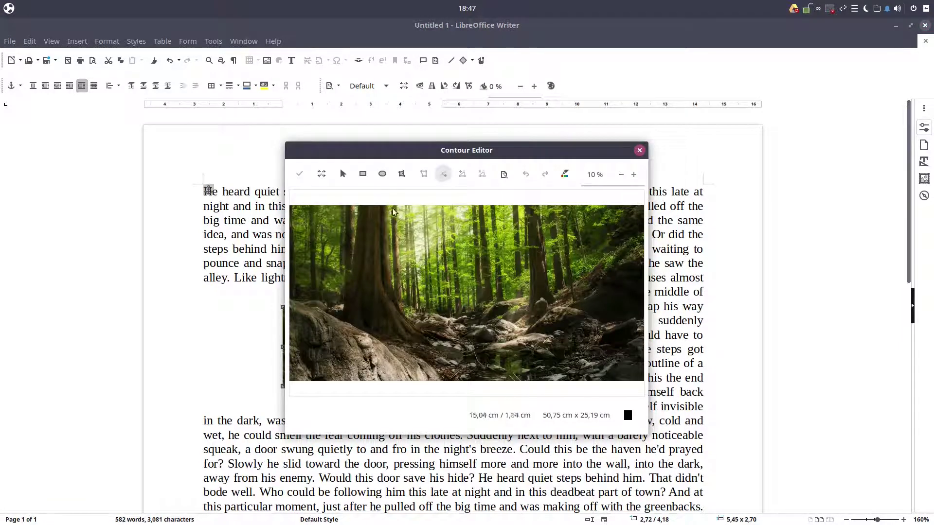
{"action": "left_click", "coordinate": [382, 174]}
{"action": "left_click_drag", "start_coordinate": [380, 213], "coordinate": [554, 377]}
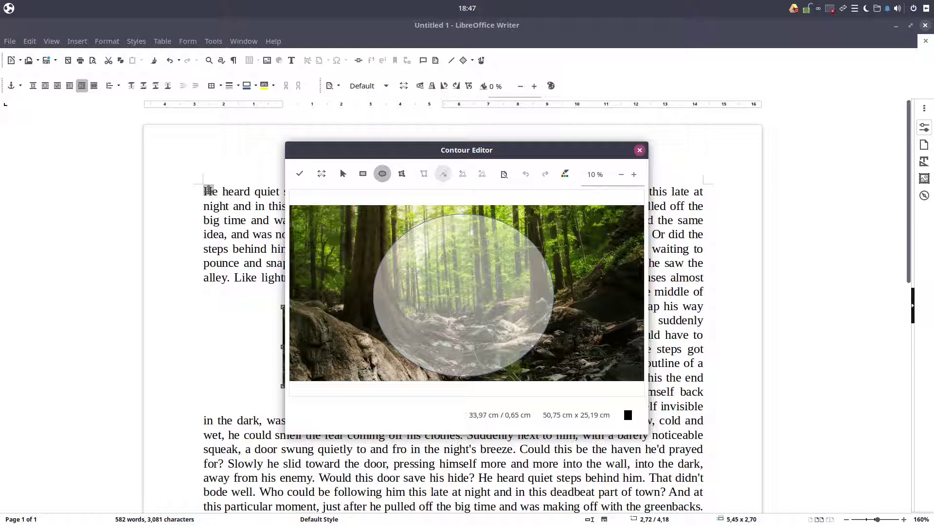
Move the ellipse to the image's left side and apply it as the contour.
{"action": "left_click", "coordinate": [343, 174]}
{"action": "left_click_drag", "start_coordinate": [501, 292], "coordinate": [417, 277]}
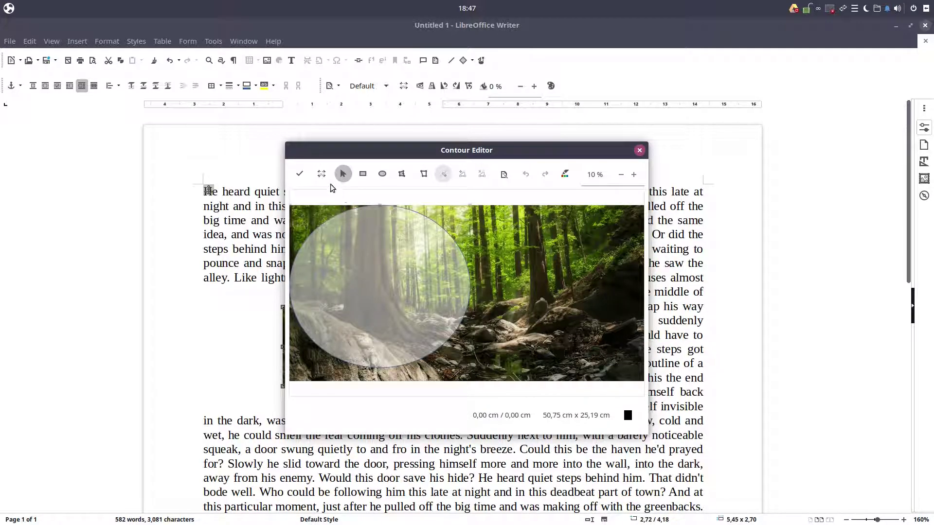
{"action": "left_click", "coordinate": [300, 176]}
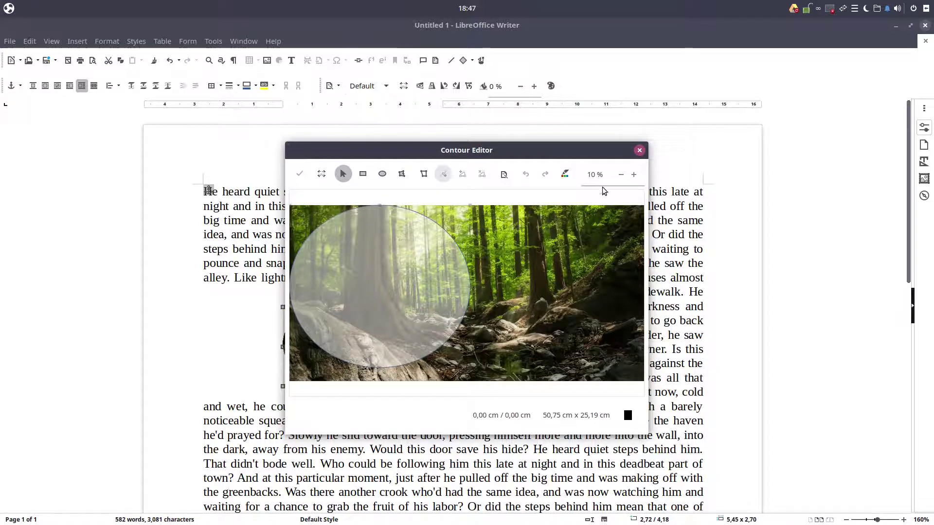
{"action": "left_click", "coordinate": [639, 150]}
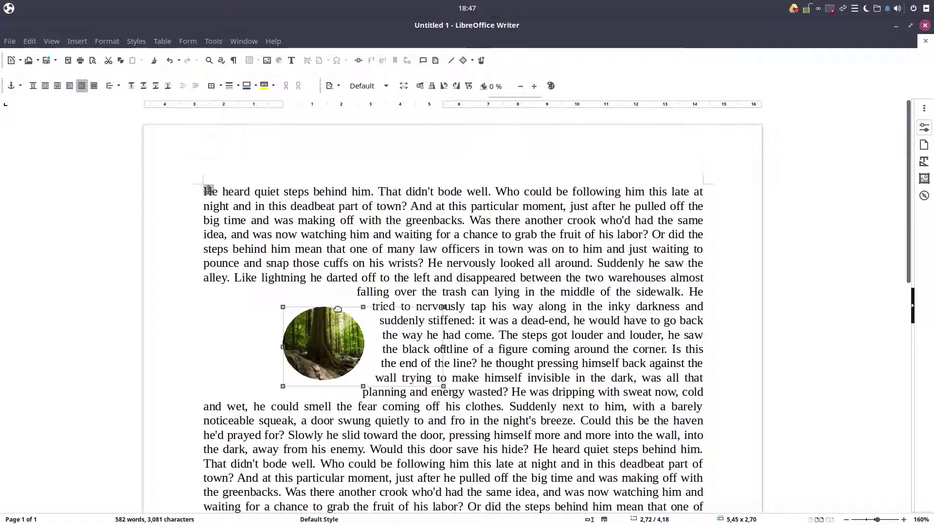
Switch the image to Page Wrap, restore its full rectangle, and center it in the text.
{"action": "right_click", "coordinate": [342, 341]}
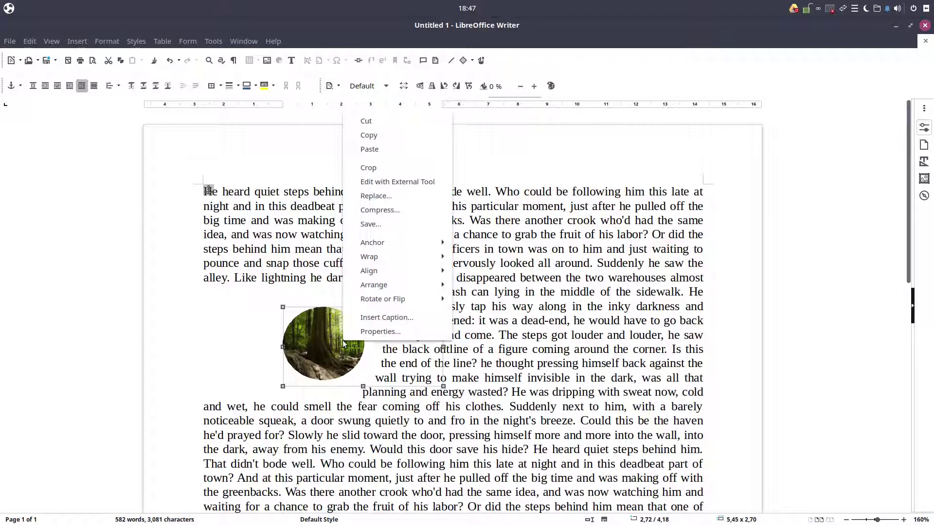
{"action": "mouse_move", "coordinate": [389, 258]}
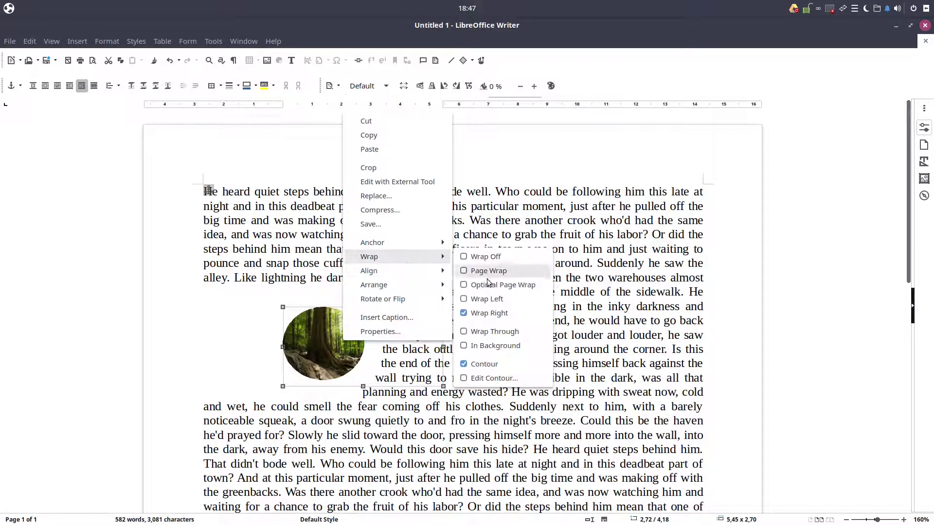
{"action": "left_click", "coordinate": [481, 366]}
{"action": "key", "text": "ctrl+z"}
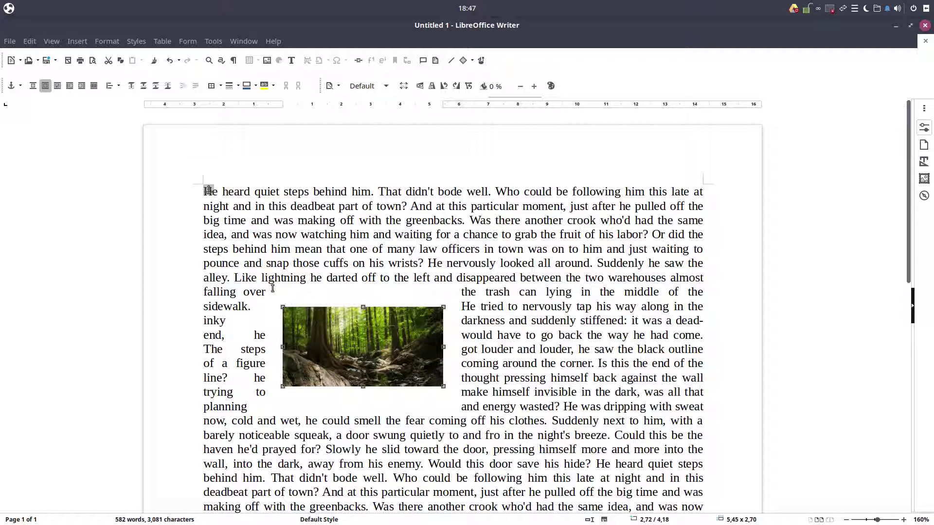
{"action": "left_click_drag", "start_coordinate": [369, 334], "coordinate": [431, 334]}
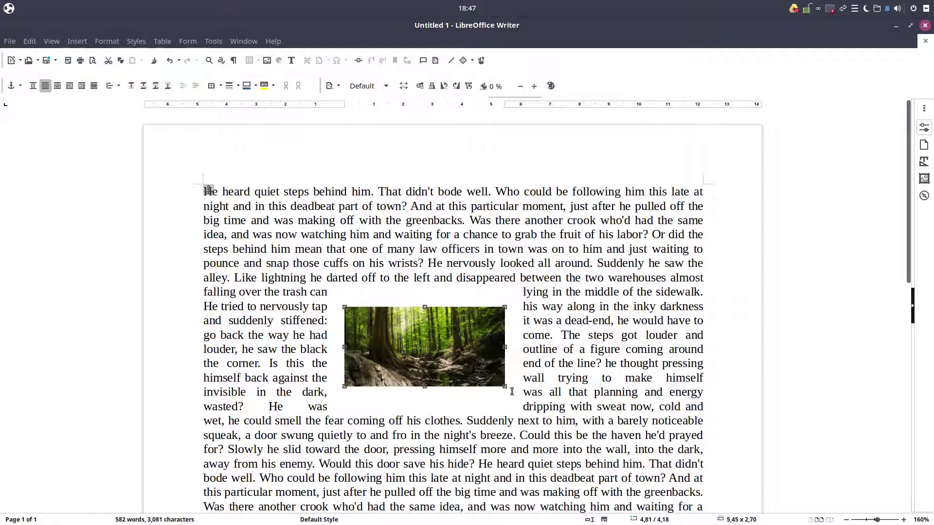
Enable contour wrapping for the forest image.
{"action": "right_click", "coordinate": [424, 339]}
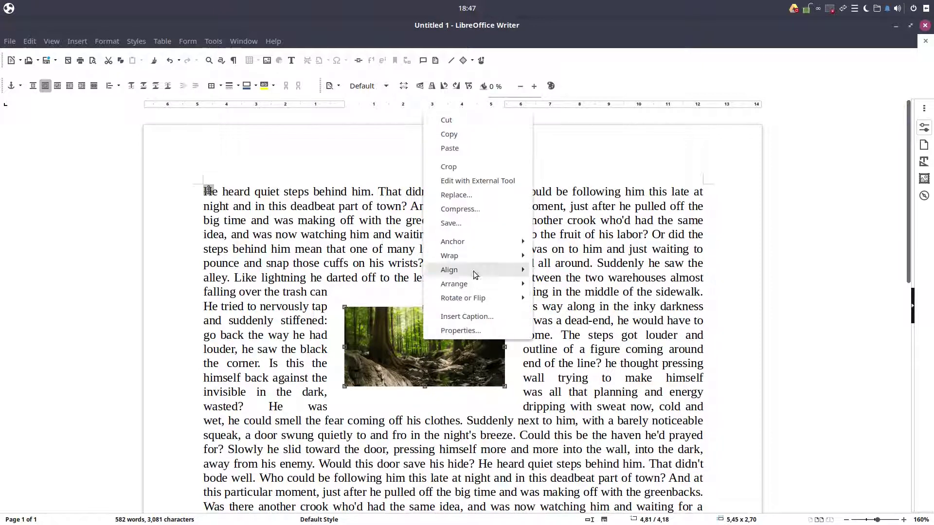
{"action": "mouse_move", "coordinate": [484, 256]}
{"action": "left_click", "coordinate": [564, 364]}
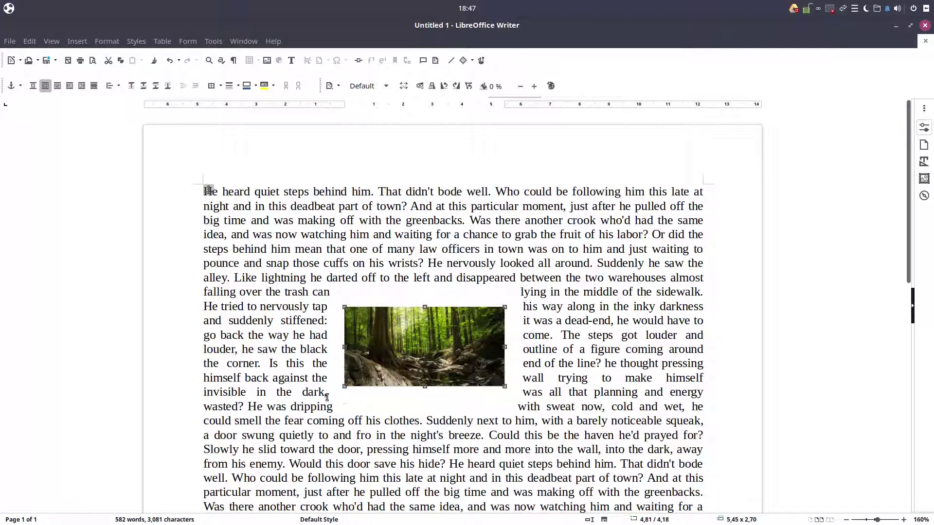
Shrink the contour to a small lower-right rectangle, apply it, and show About LibreOffice.
{"action": "right_click", "coordinate": [380, 352]}
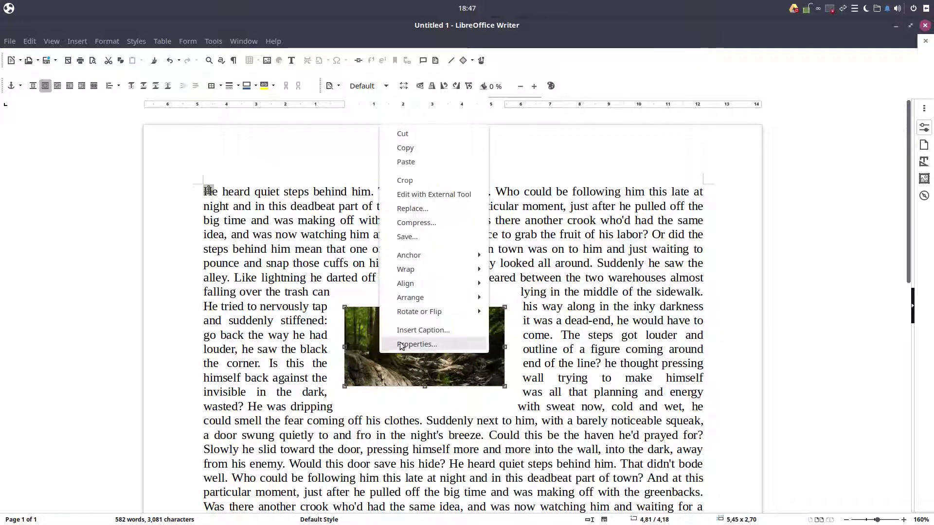
{"action": "mouse_move", "coordinate": [434, 285]}
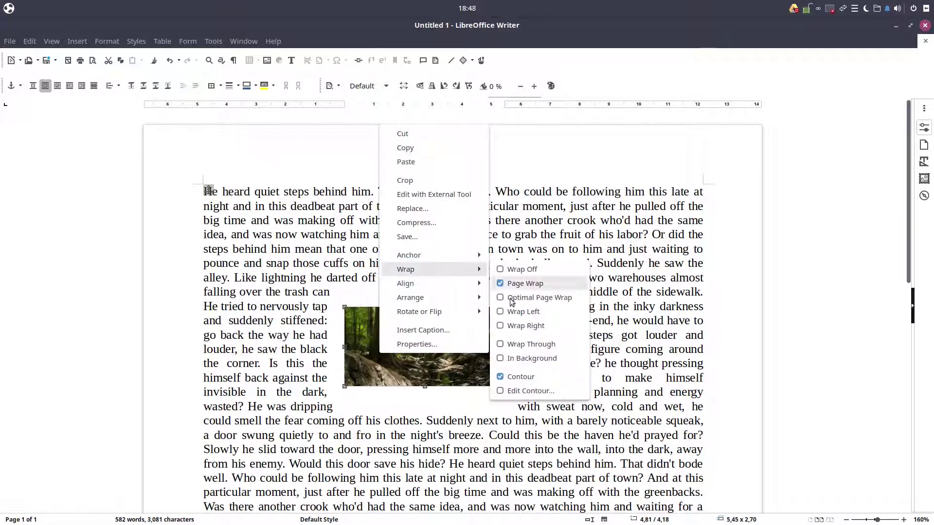
{"action": "left_click", "coordinate": [508, 391]}
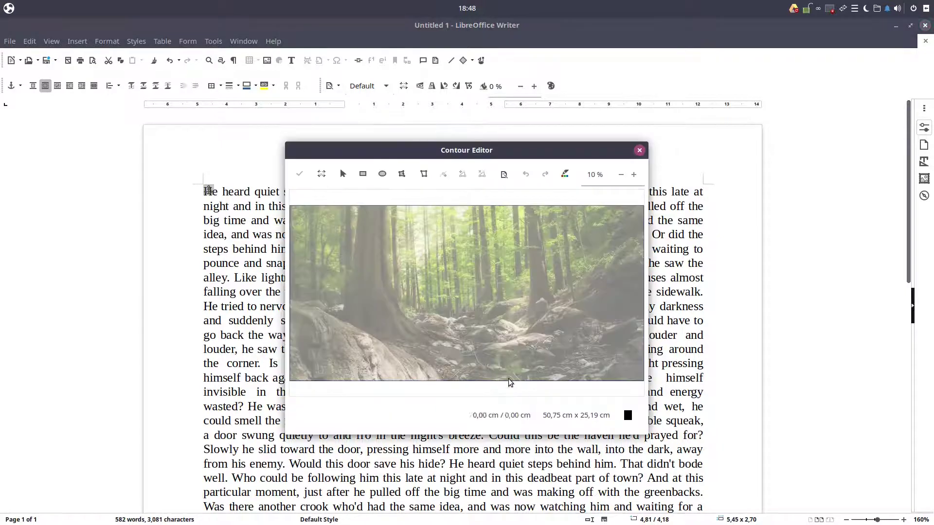
{"action": "left_click", "coordinate": [382, 174]}
{"action": "left_click", "coordinate": [343, 174]}
{"action": "left_click", "coordinate": [475, 293]}
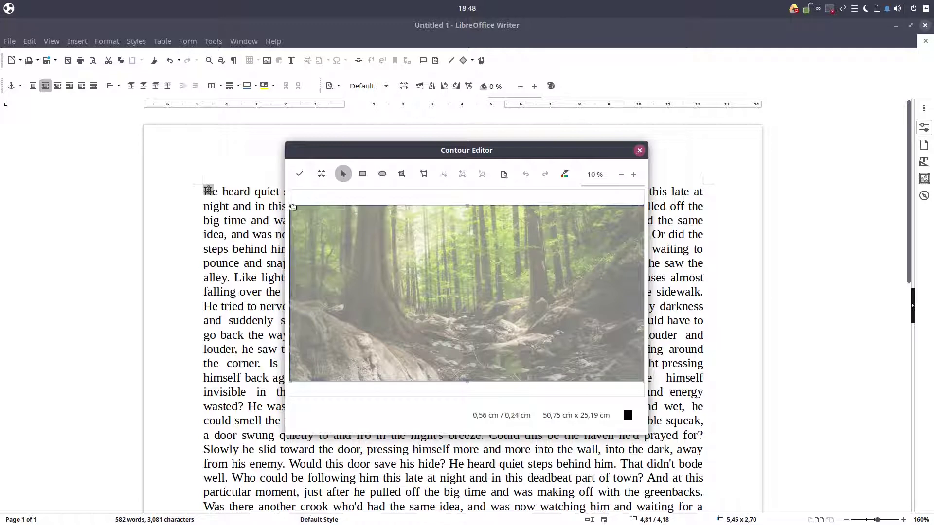
{"action": "left_click_drag", "start_coordinate": [293, 209], "coordinate": [525, 251]}
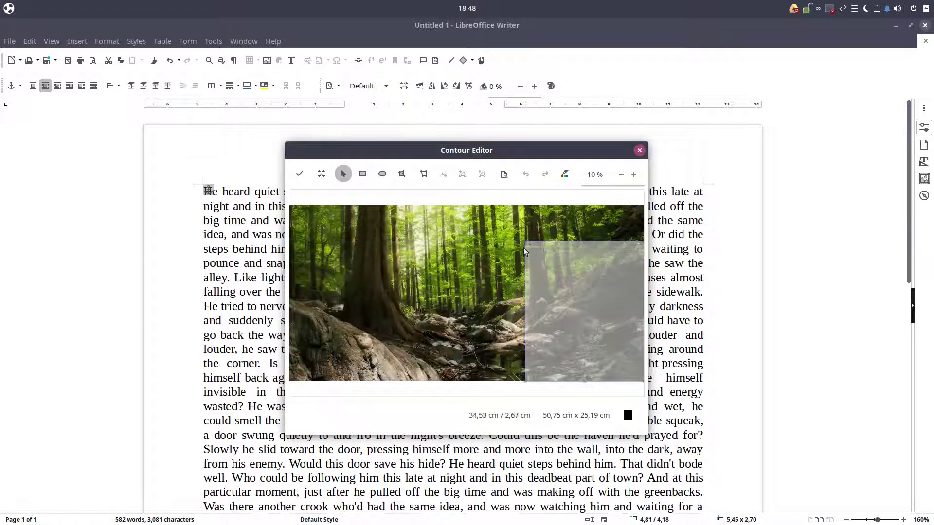
{"action": "left_click", "coordinate": [300, 175]}
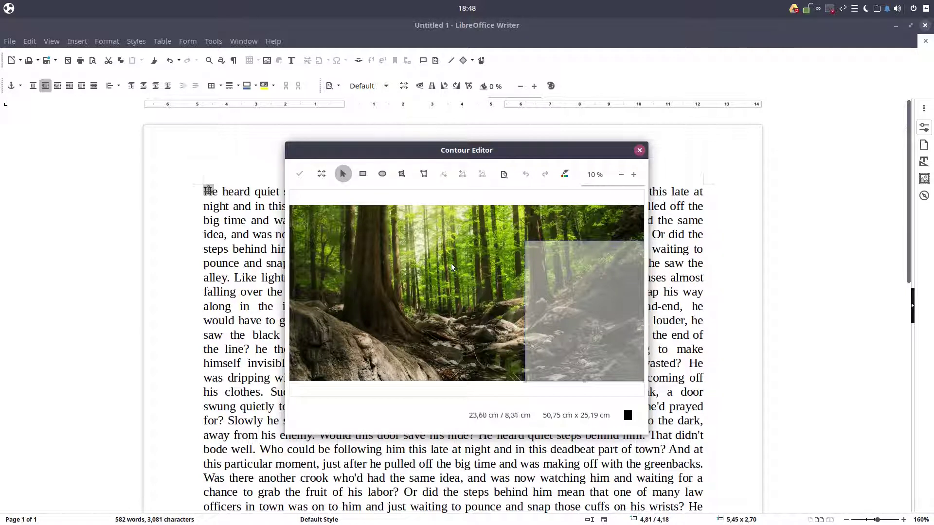
{"action": "left_click", "coordinate": [639, 151]}
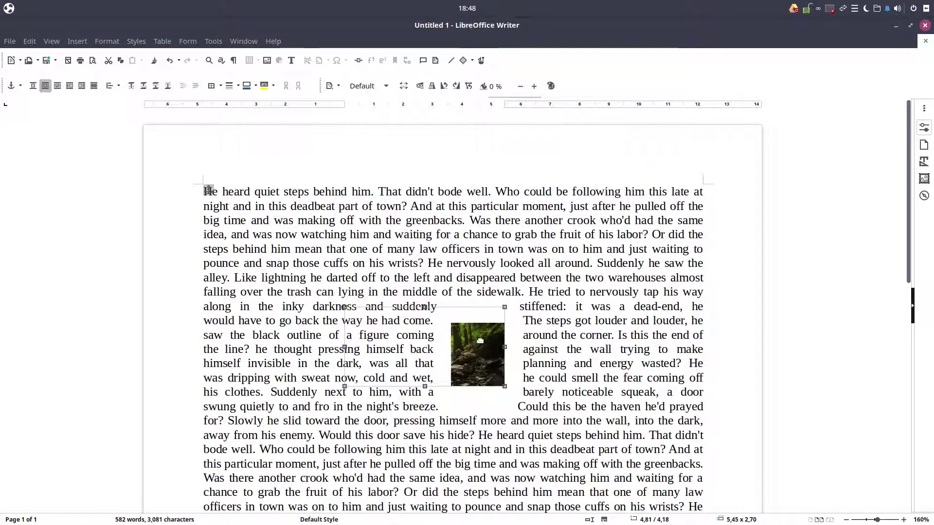
{"action": "left_click", "coordinate": [280, 43]}
{"action": "left_click", "coordinate": [336, 237]}
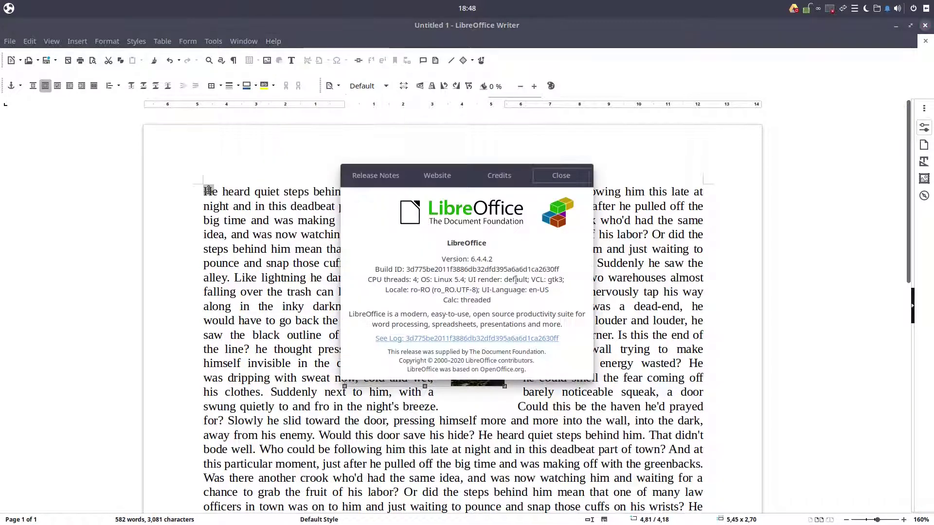